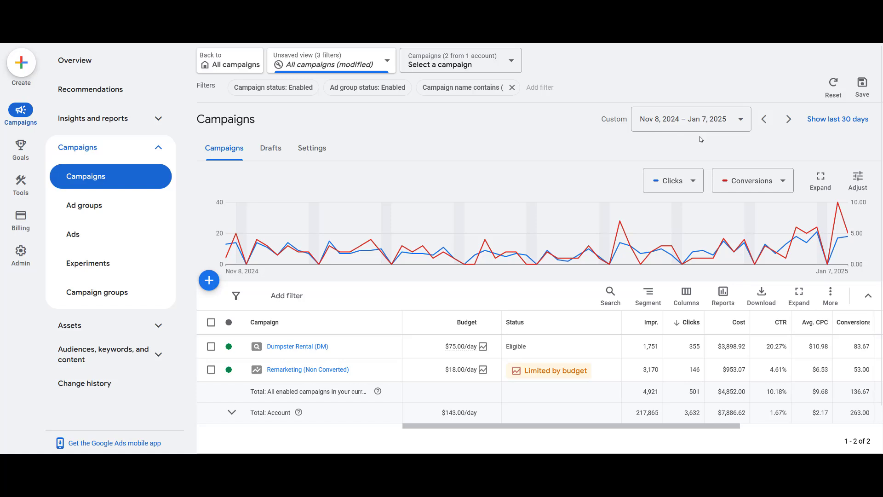
Examine the Dumpster Rental (DM) campaign's CTR, average CPC, conversions and cost per conversion
mouse_move(521, 226)
left_click_drag(611, 424, 726, 420)
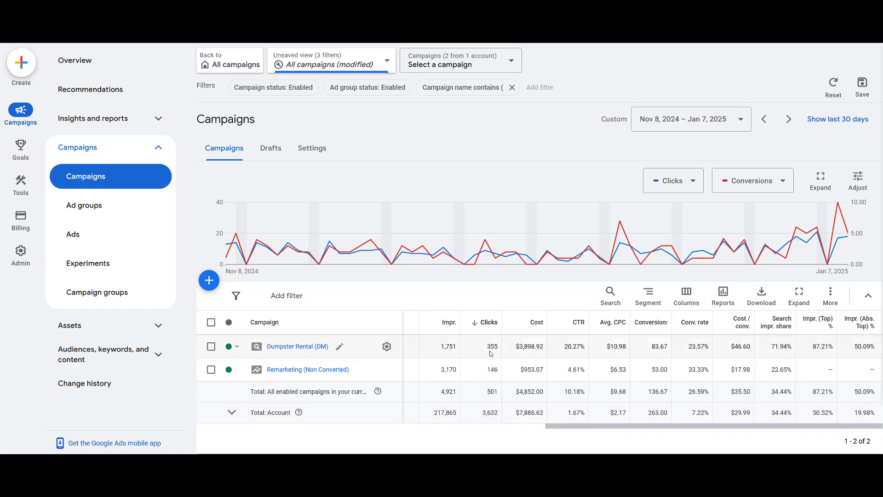
triple_click(566, 347)
left_click(585, 352)
left_click_drag(566, 347, 585, 348)
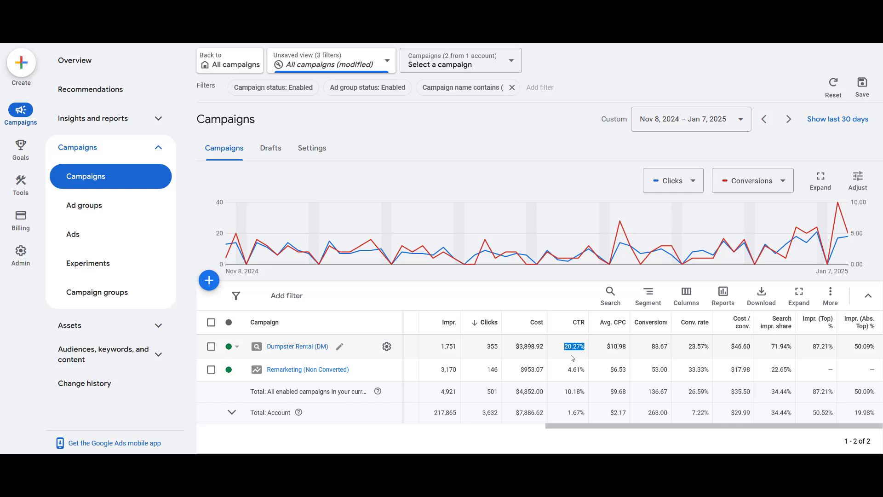
left_click(573, 358)
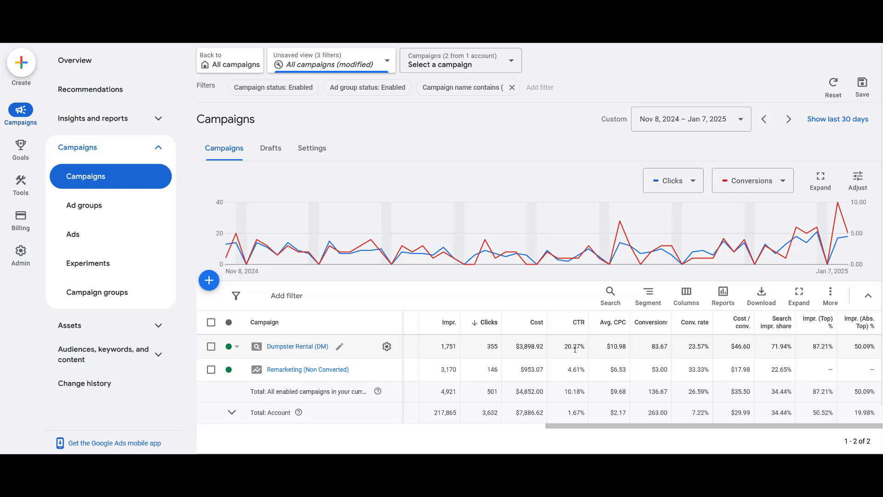
left_click_drag(605, 347, 633, 351)
left_click(610, 350)
left_click_drag(651, 346, 668, 346)
left_click(647, 348)
left_click_drag(732, 346, 756, 348)
left_click(745, 347)
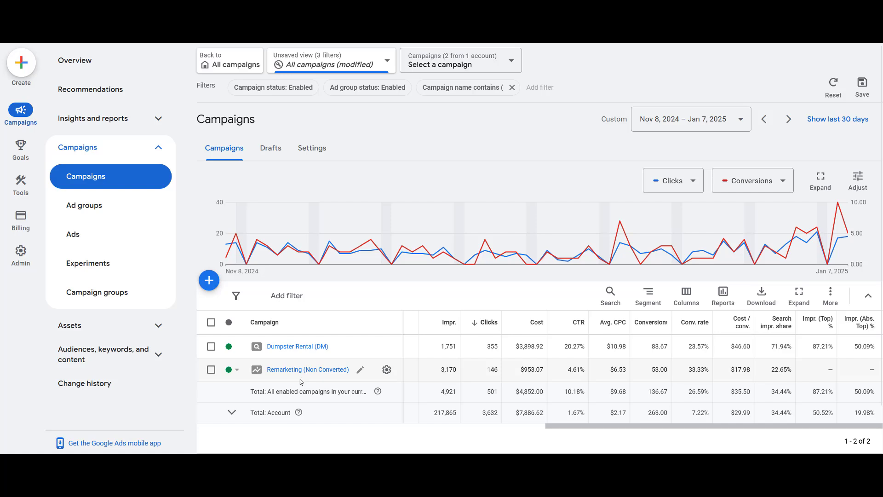
Review the Remarketing (Non Converted) campaign's impressions, conversion rate and cost per conversion, plus the conversions total for enabled campaigns
left_click_drag(567, 369, 449, 372)
left_click(446, 371)
left_click_drag(689, 370, 709, 369)
left_click(692, 374)
left_click_drag(732, 370, 752, 370)
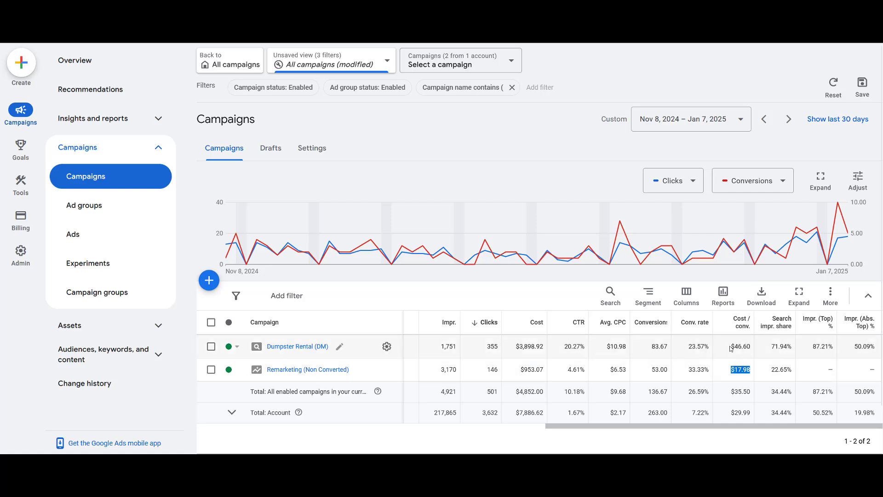
left_click(732, 392)
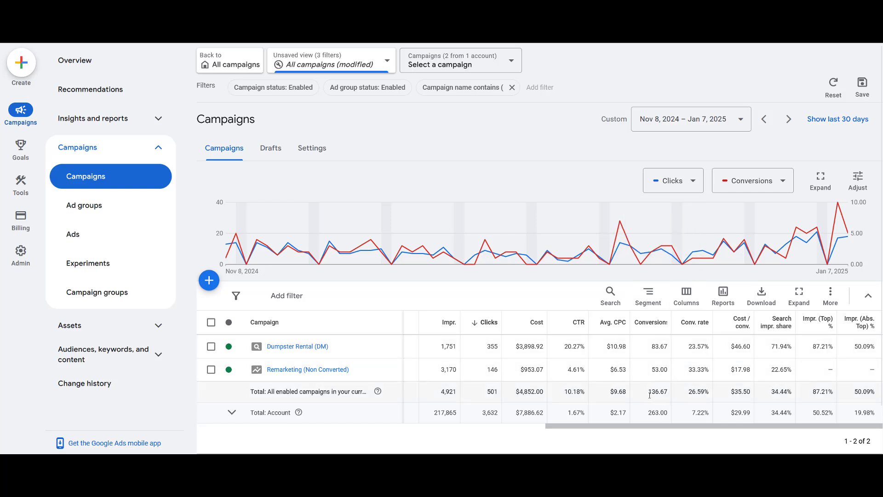
left_click_drag(649, 392, 669, 395)
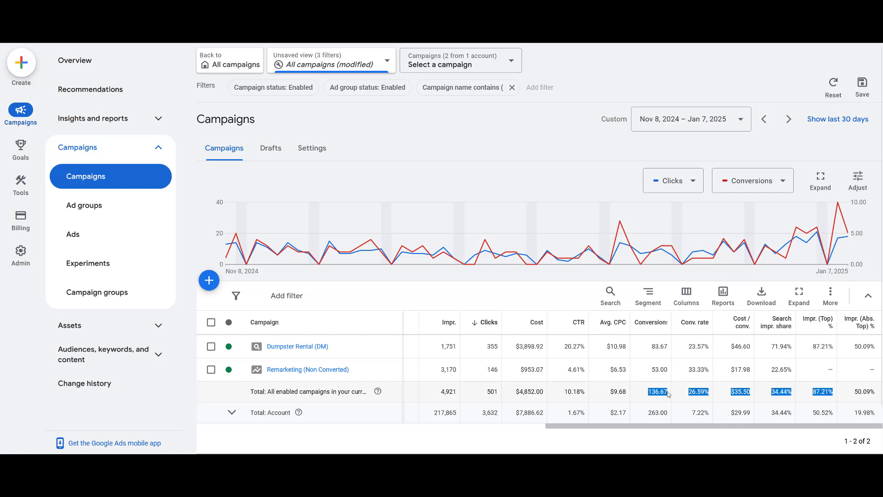
left_click(658, 386)
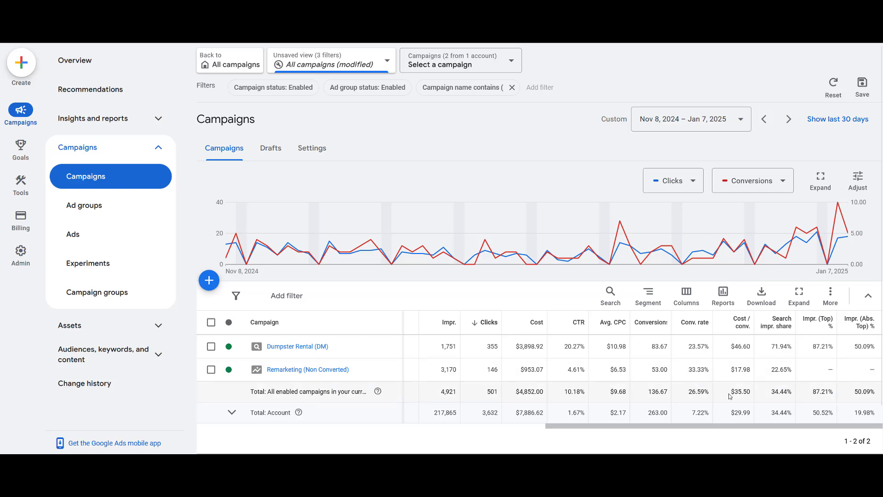
Segment the campaign table by conversion action and examine the call, phone and form conversions in the enabled campaigns' total
left_click(648, 296)
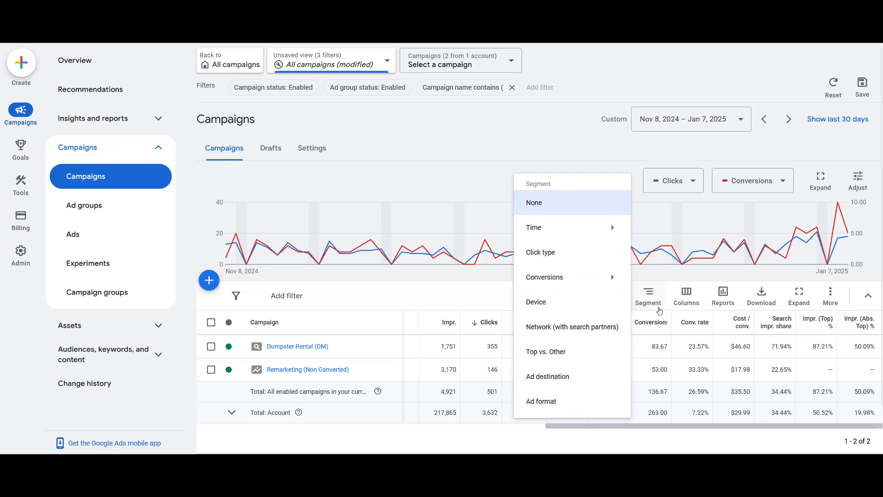
left_click(605, 201)
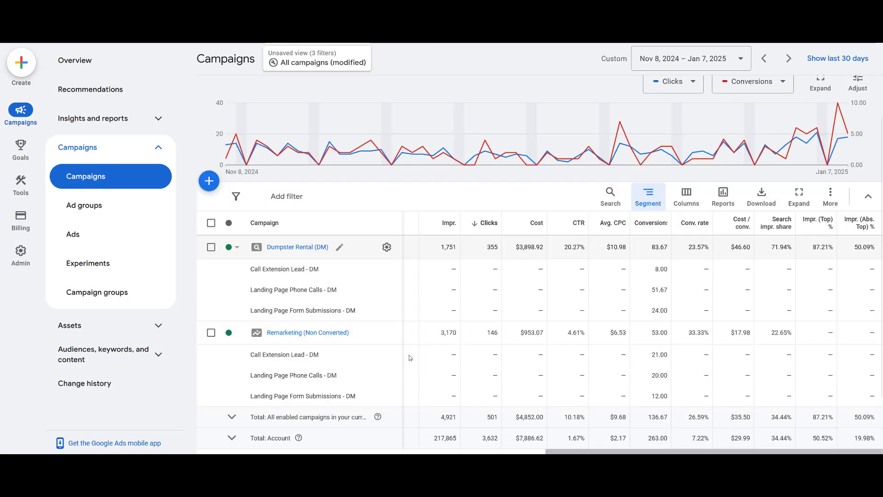
scroll(410, 355, "down", 2)
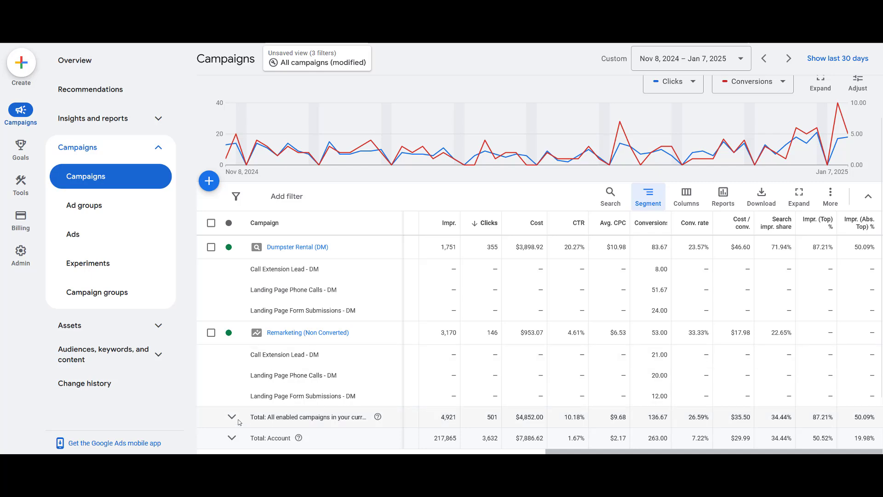
scroll(408, 374, "down", 2)
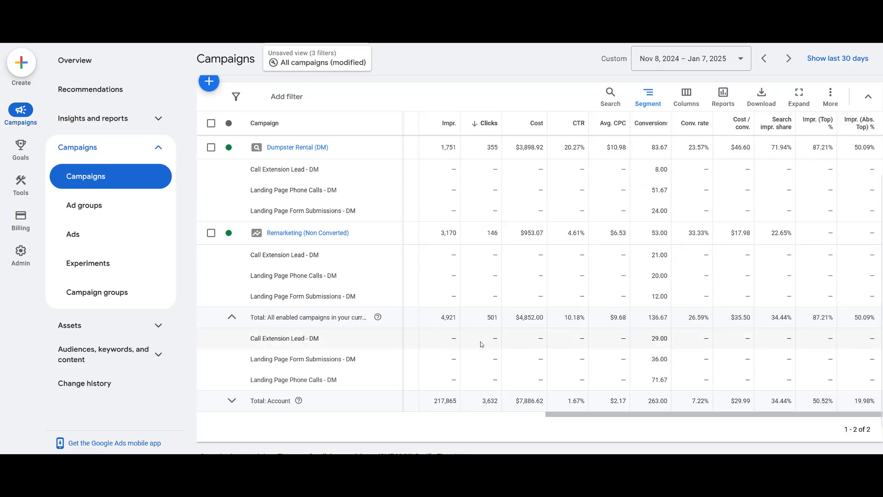
left_click_drag(650, 339, 667, 339)
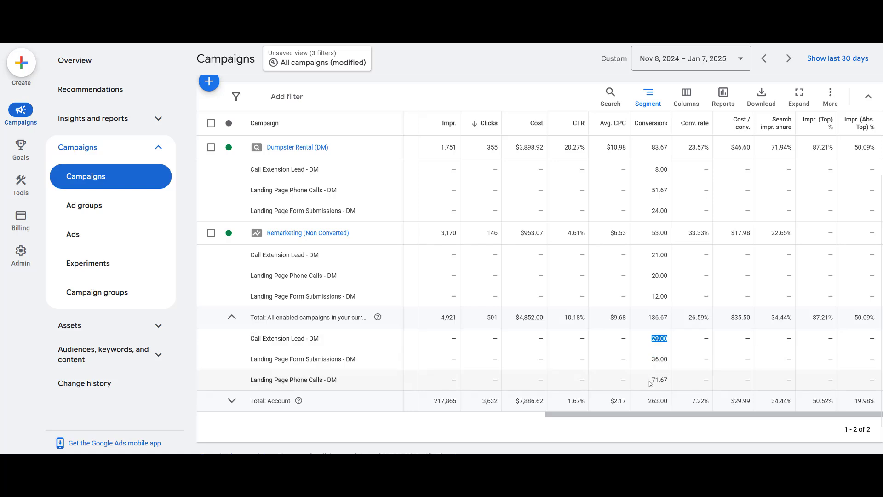
left_click_drag(651, 381, 667, 380)
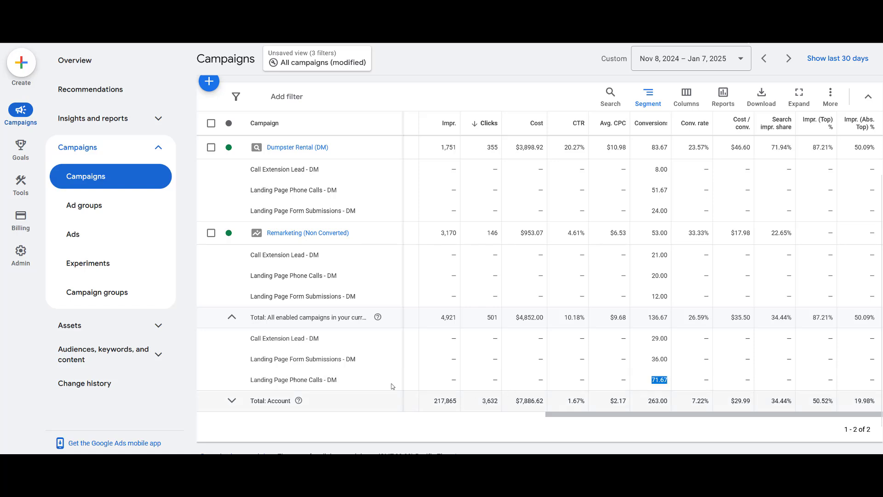
left_click_drag(652, 359, 668, 360)
left_click(652, 361)
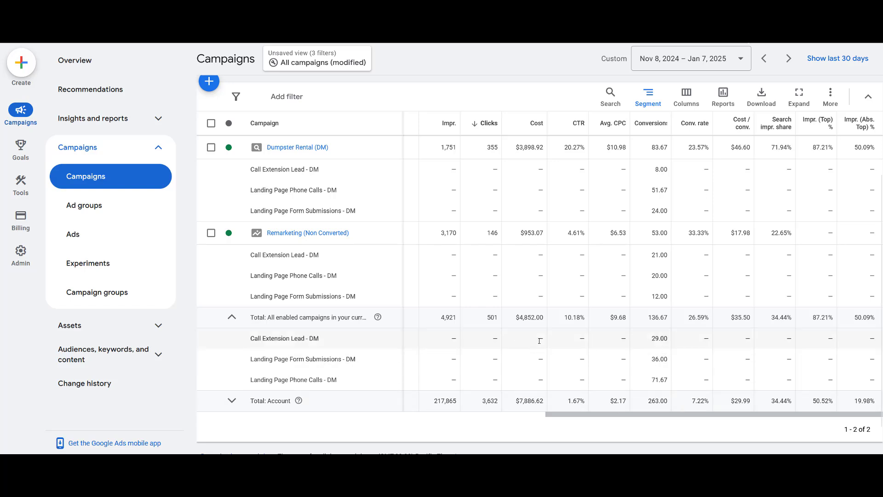
Collapse the enabled campaigns' total and set the table segmentation back to None
left_click(232, 318)
left_click(650, 172)
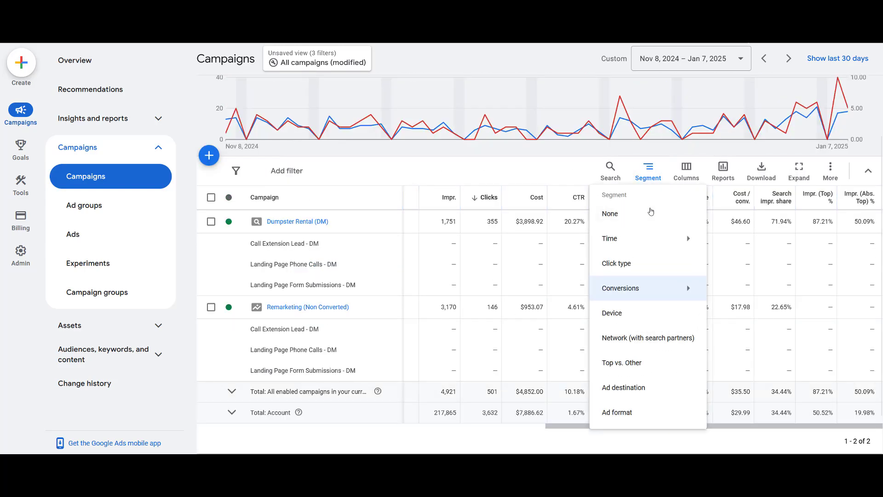
left_click(651, 212)
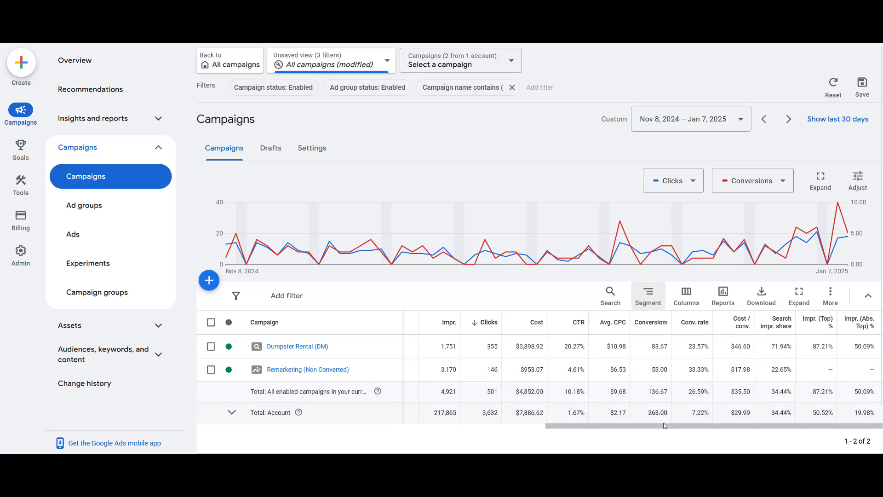
Open the asset groups of the Remarketing (Non Converted) campaign
scroll(664, 426, "left", 5)
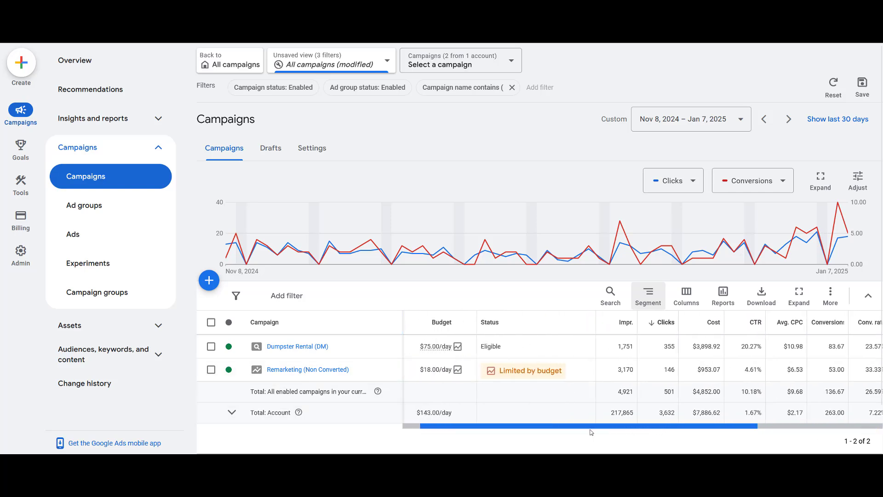
scroll(591, 427, "right", 5)
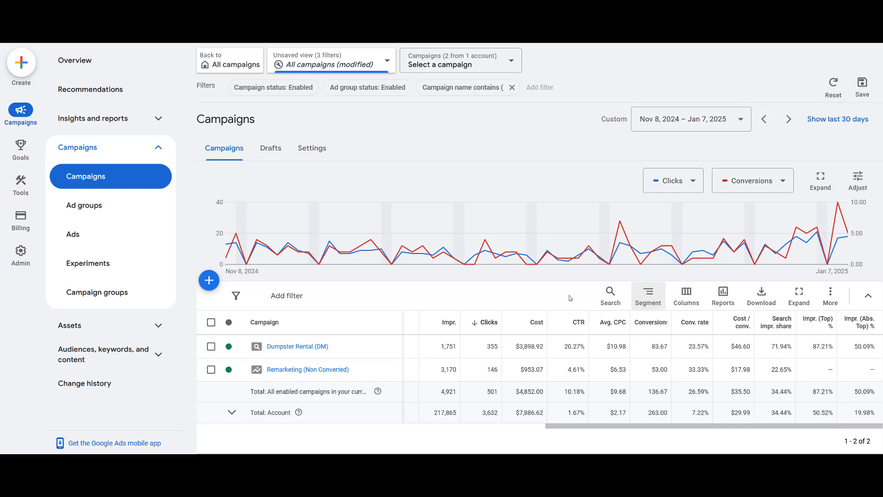
left_click(331, 371)
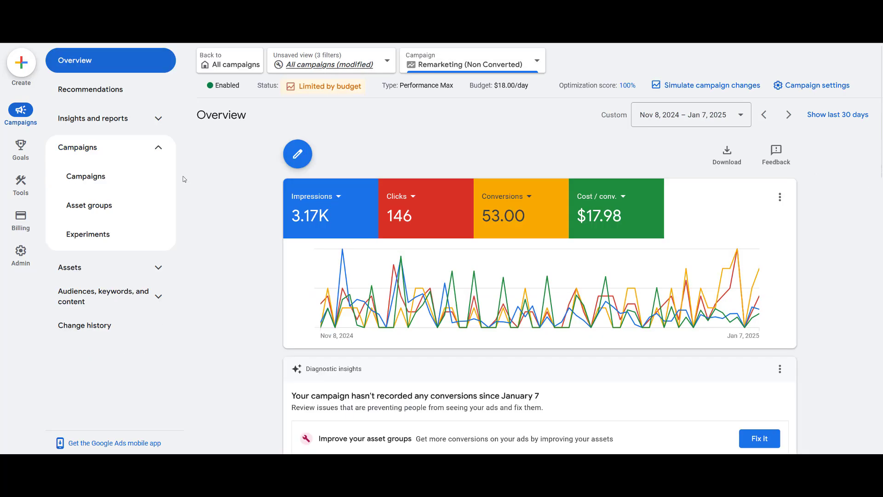
left_click(149, 205)
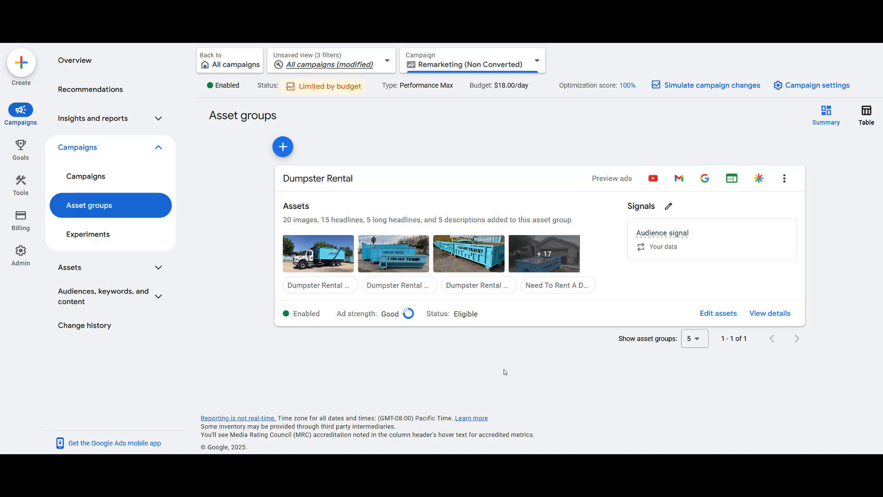
Show the remarketing campaign's performance table and check its conversion rate and cost per conversion
left_click(85, 176)
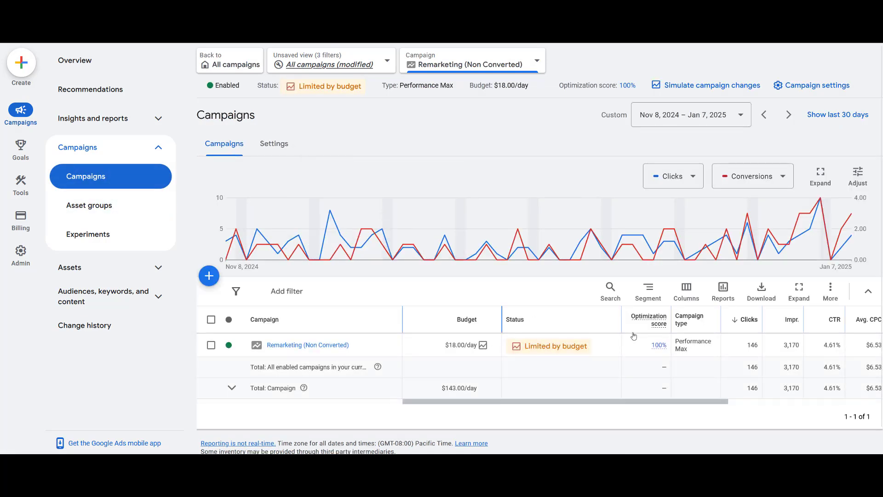
mouse_move(657, 402)
left_mouse_down()
mouse_move(812, 408)
mouse_move(782, 346)
left_mouse_up()
left_click(782, 346)
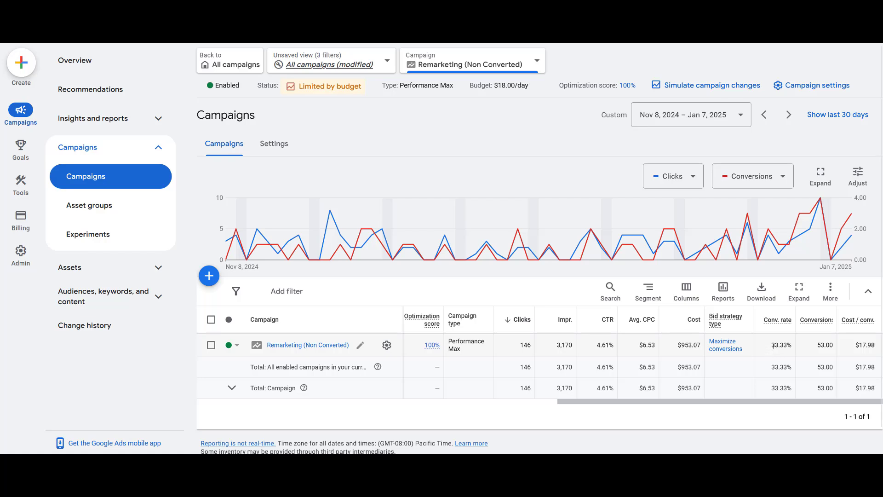
triple_click(775, 346)
left_click(777, 346)
double_click(854, 350)
left_click(848, 349)
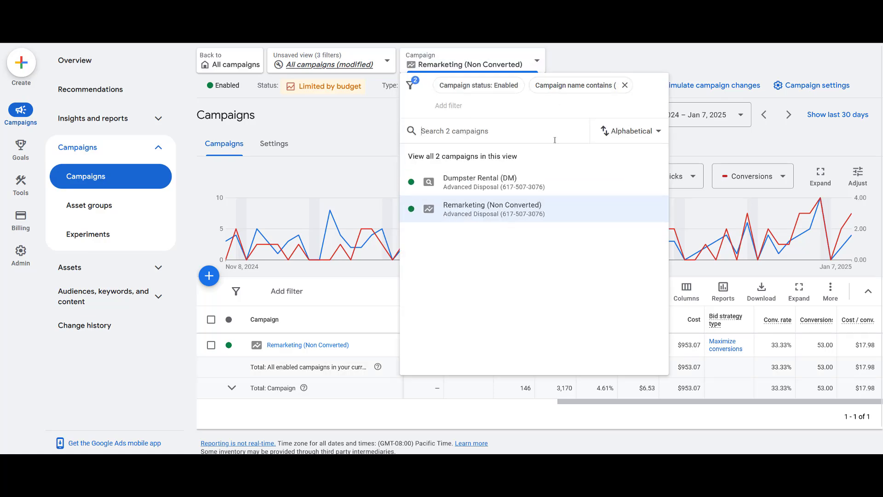
Switch to the Dumpster Rental (DM) campaign and review the performance of its ad groups, including the Elk Grove conversion rate
left_click(474, 64)
left_click(506, 184)
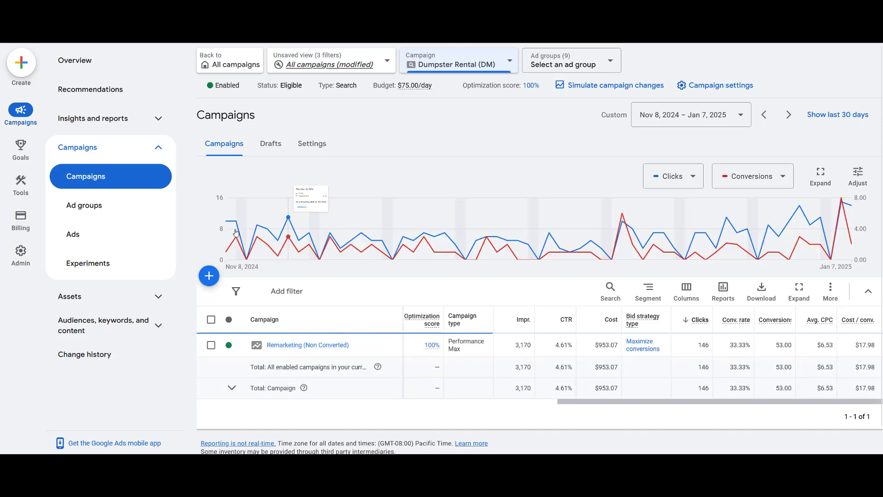
left_click(126, 213)
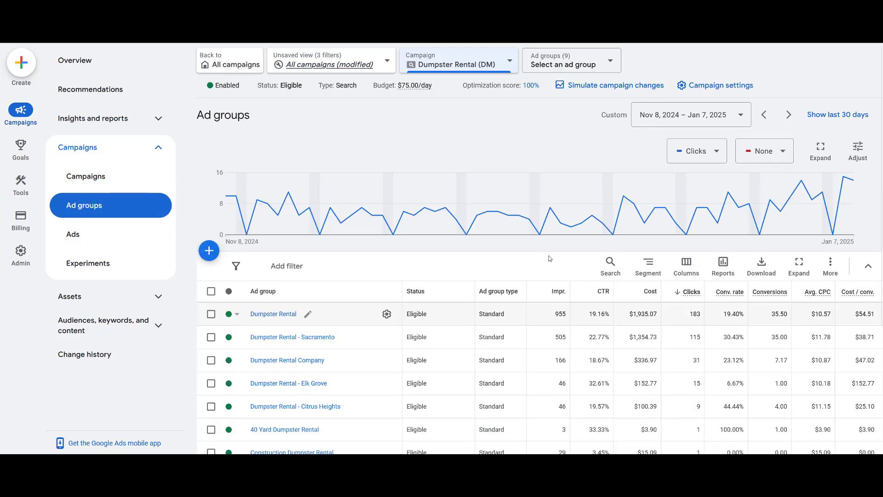
scroll(547, 261, "down", 1)
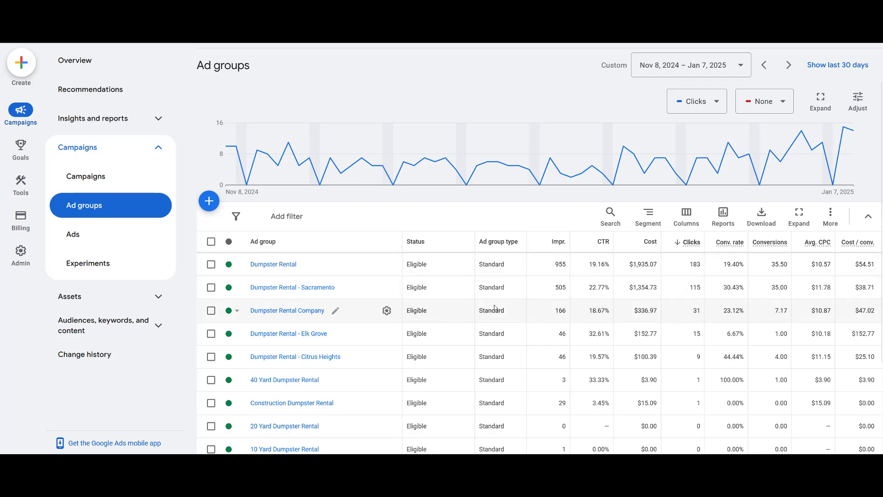
scroll(494, 302, "down", 1)
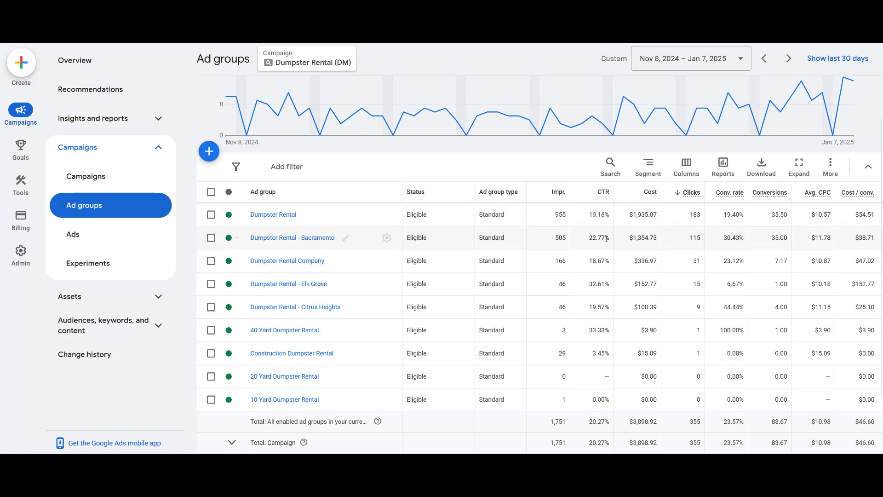
double_click(735, 285)
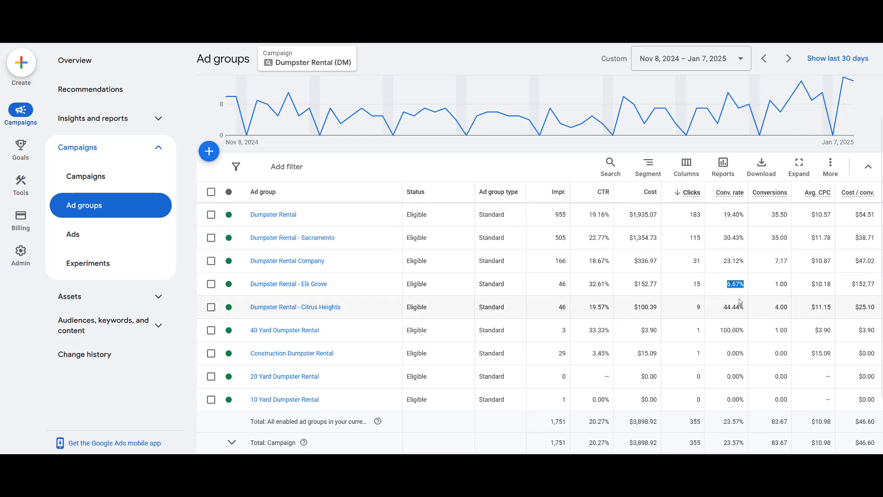
left_click(723, 289)
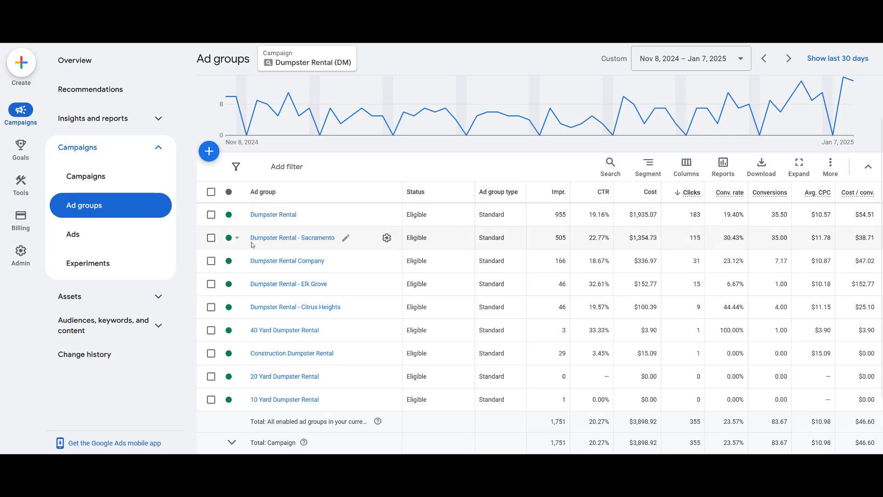
List the search keywords of the Dumpster Rental (DM) campaign and filter them to enabled keywords only
scroll(452, 266, "up", 3)
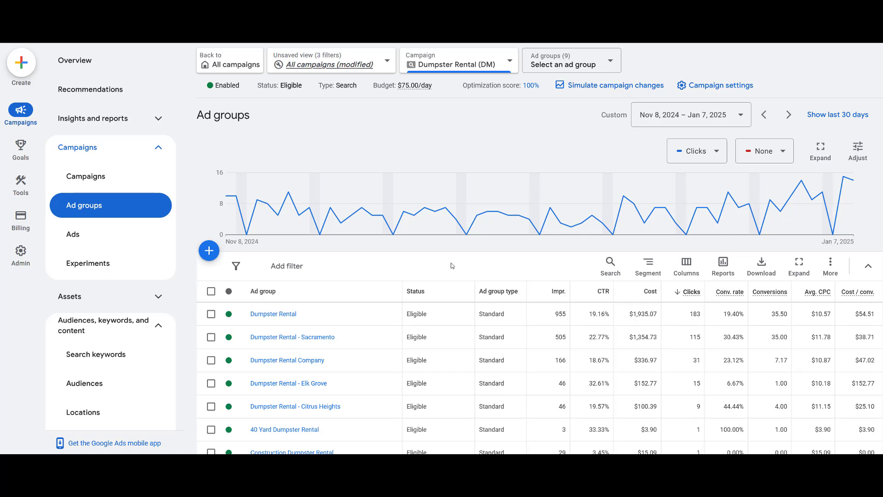
left_click(129, 354)
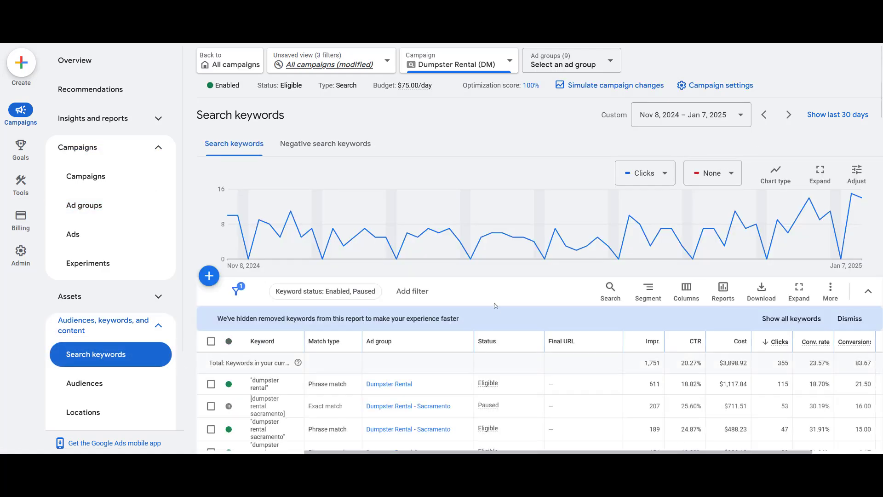
scroll(489, 298, "down", 2)
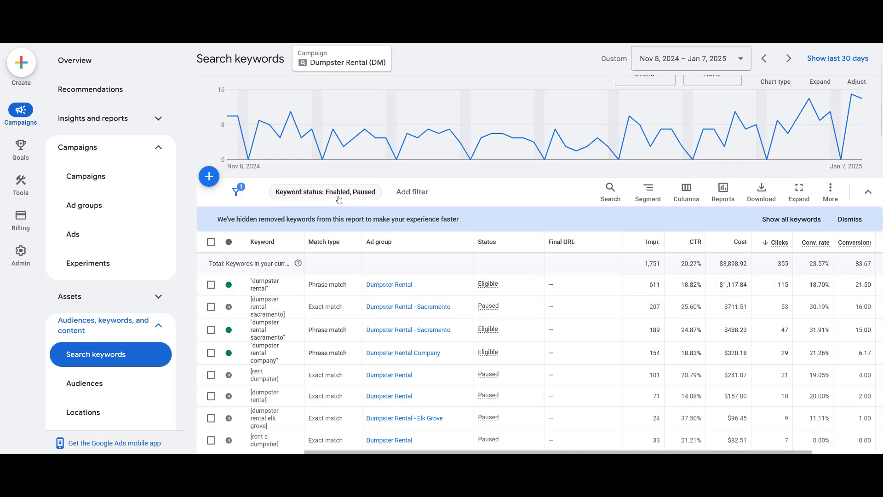
left_click(317, 192)
left_click(324, 279)
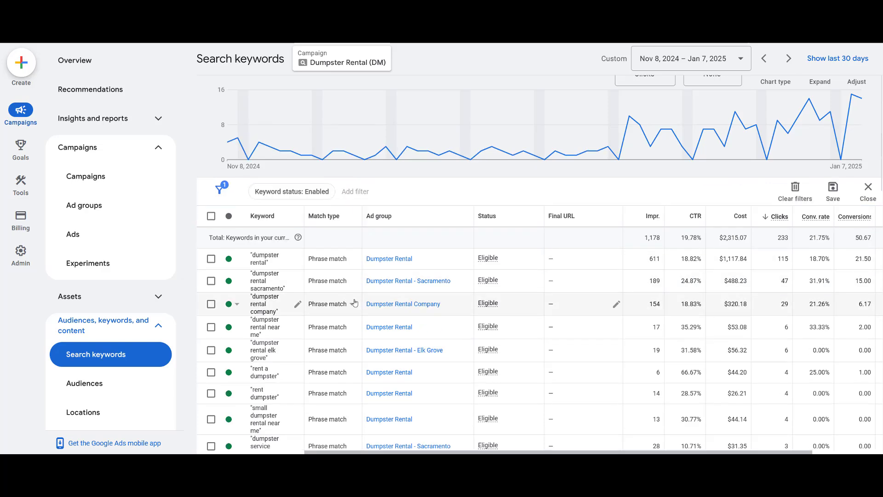
scroll(299, 279, "down", 1)
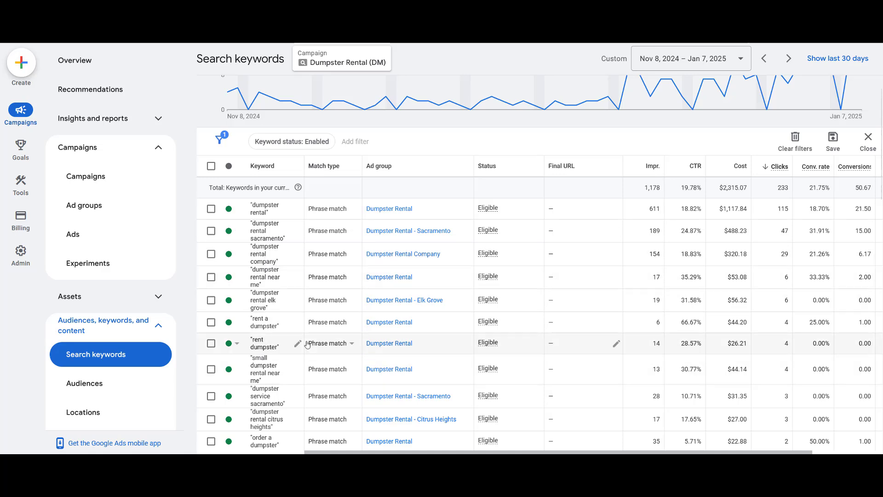
Show keywords of all statuses and check the conversion rate and cost per conversion of the exact-match dumpster rental sacramento keyword
left_click(327, 144)
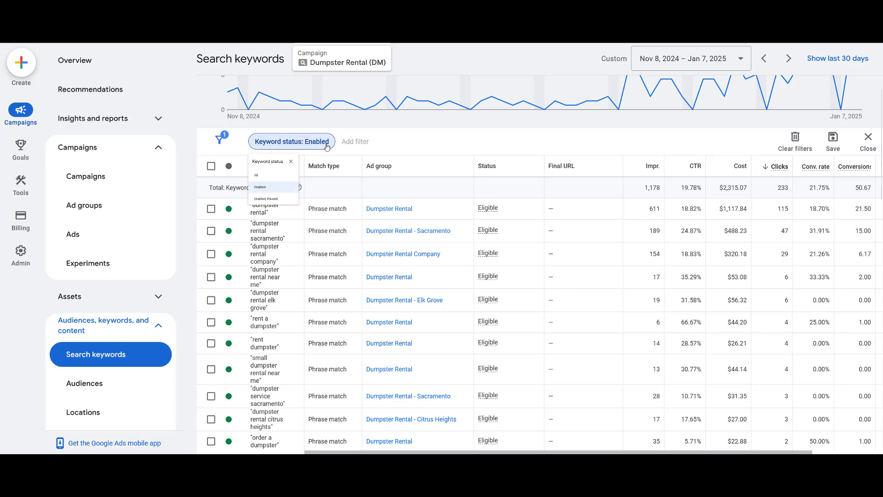
left_click(309, 199)
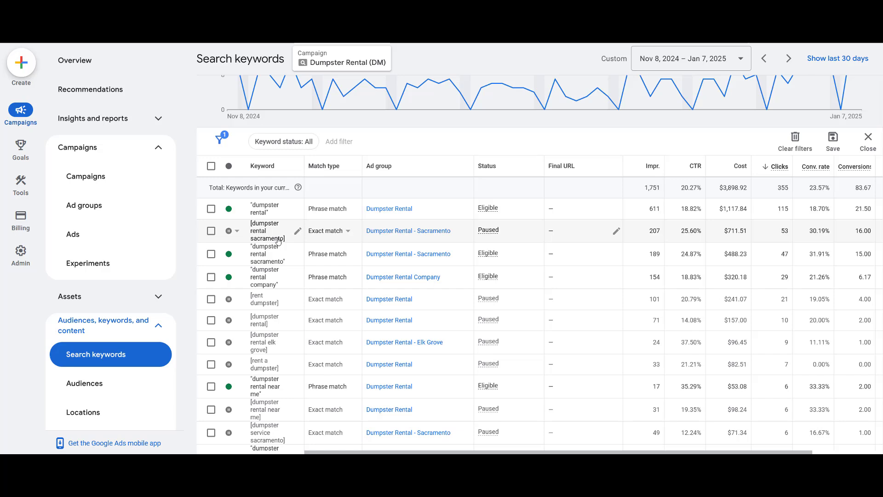
scroll(758, 261, "right", 3)
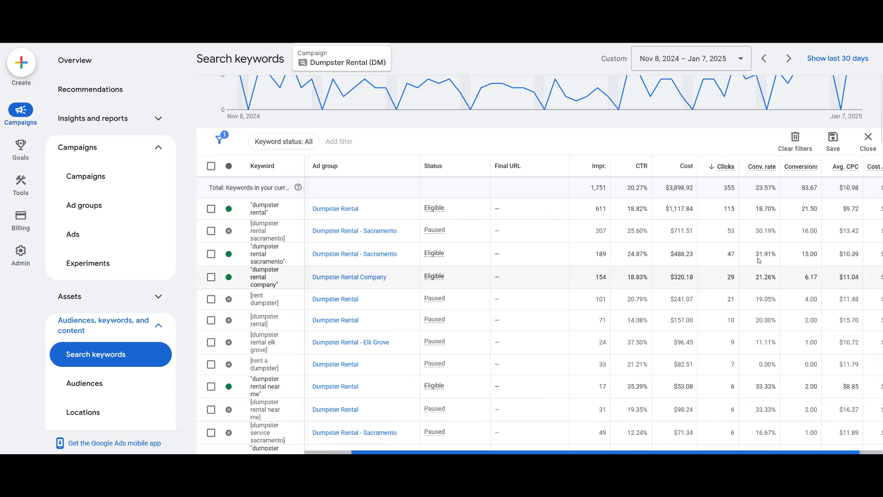
scroll(758, 261, "right", 1)
triple_click(747, 238)
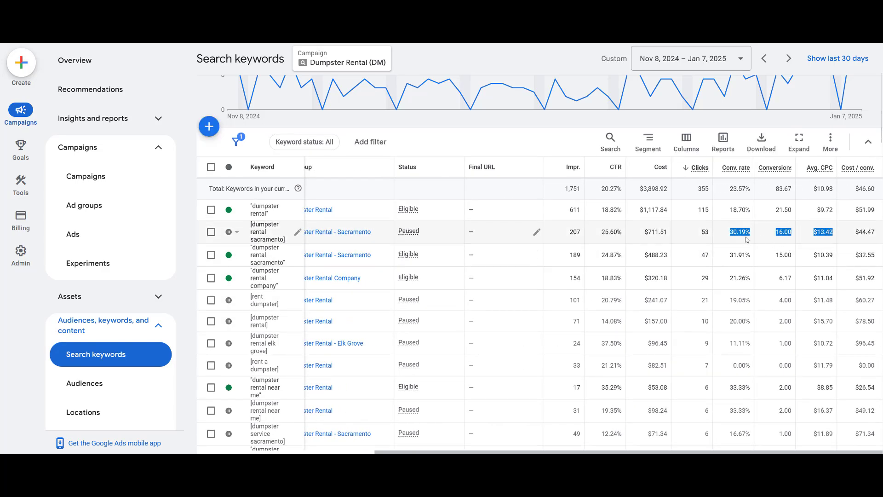
left_click(747, 239)
left_click_drag(843, 234, 873, 233)
left_click(731, 234)
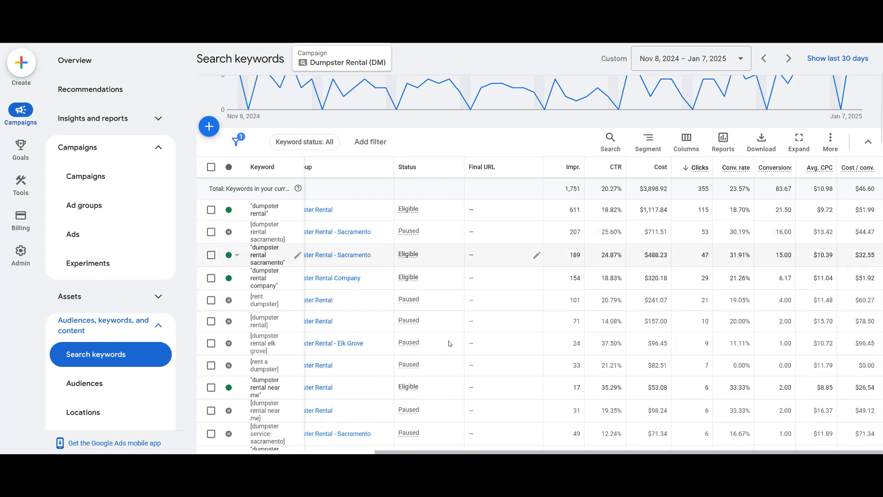
scroll(450, 344, "left", 4)
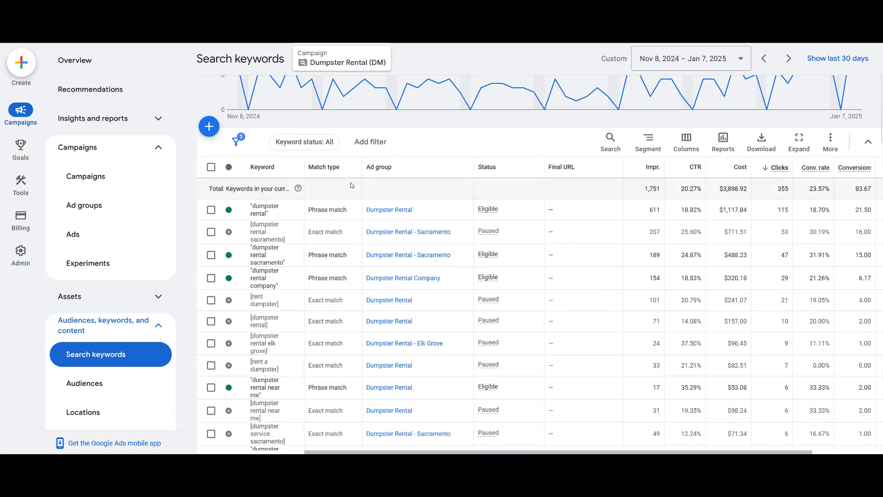
Filter the search keywords back to enabled only and review their performance alongside the clicks chart
left_click(304, 141)
left_click(328, 227)
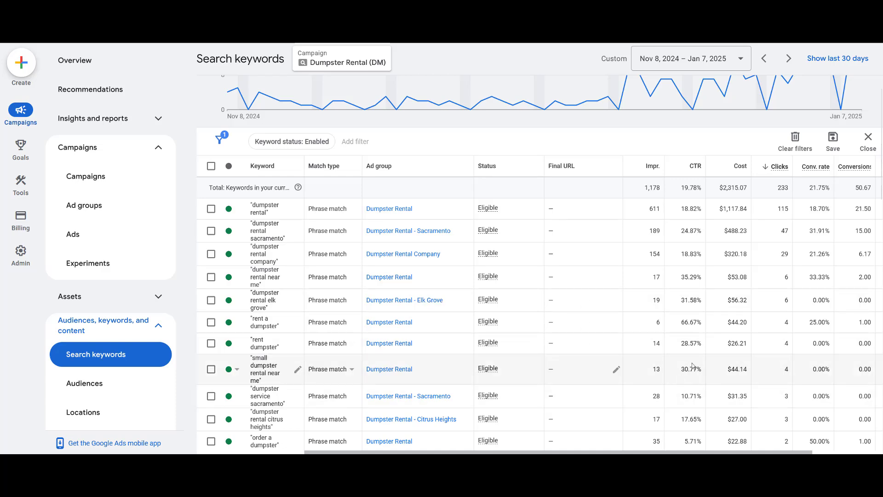
scroll(689, 367, "up", 3)
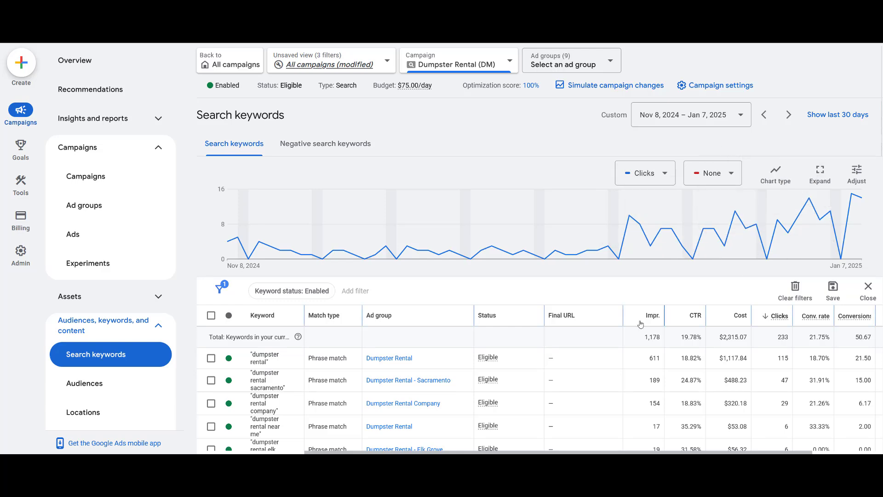
scroll(600, 340, "down", 1)
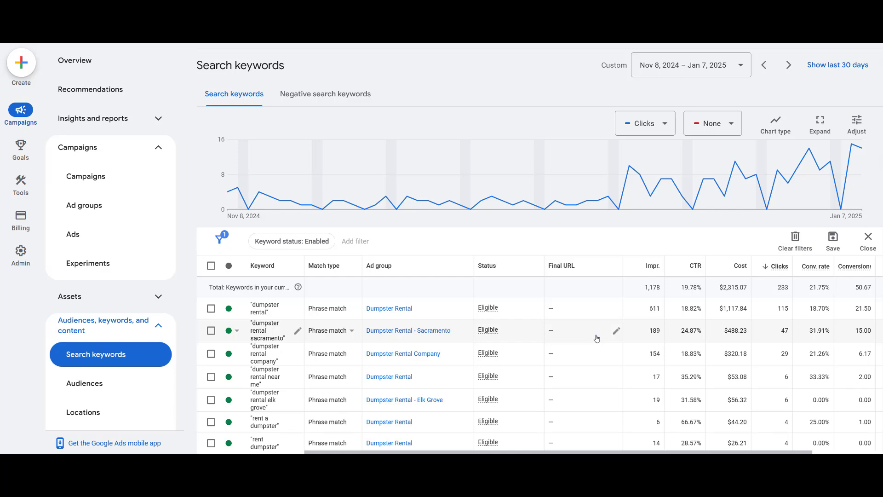
scroll(597, 338, "down", 1)
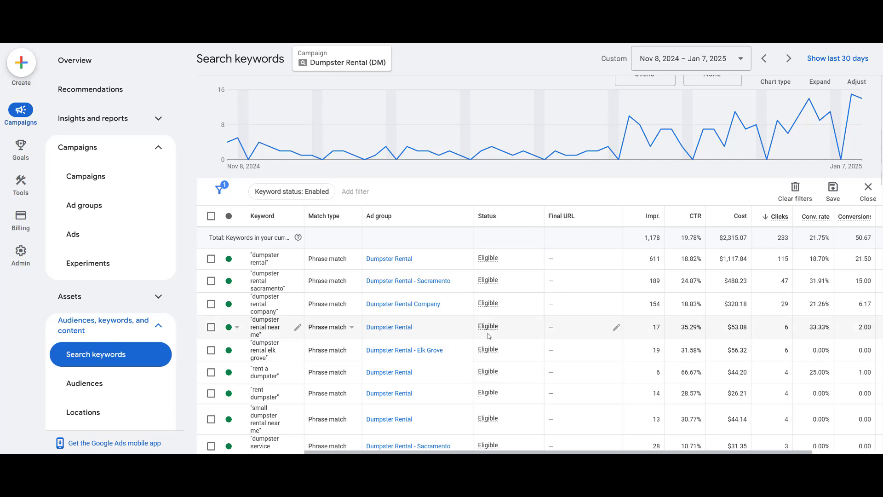
scroll(489, 338, "down", 1)
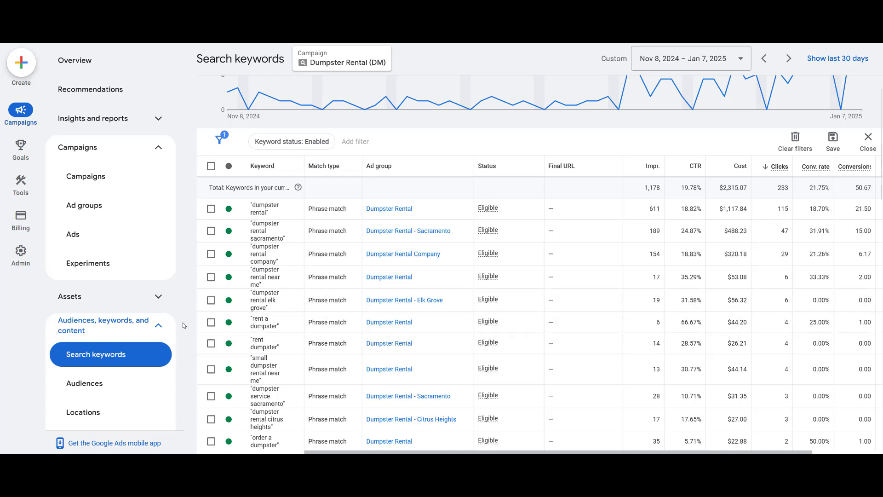
Open the negative search keywords of the Dumpster Rental (DM) campaign and look over the list
scroll(313, 232, "up", 3)
left_click(312, 146)
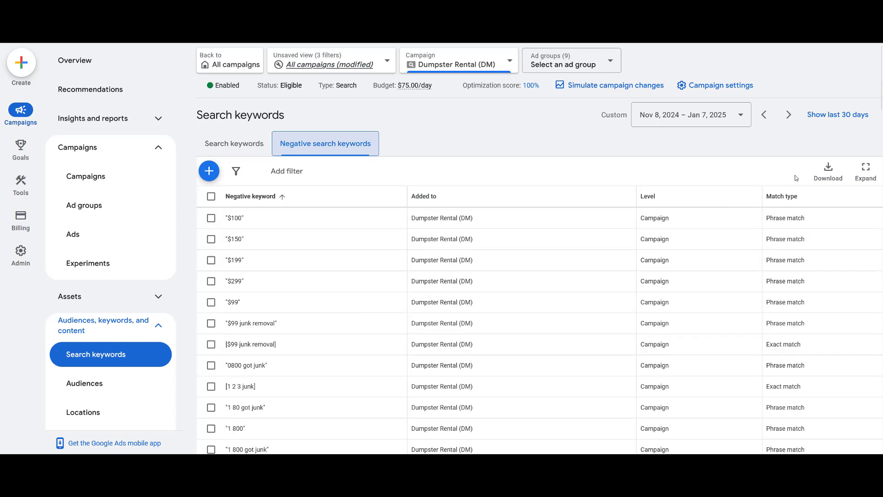
left_click_drag(880, 100, 881, 78)
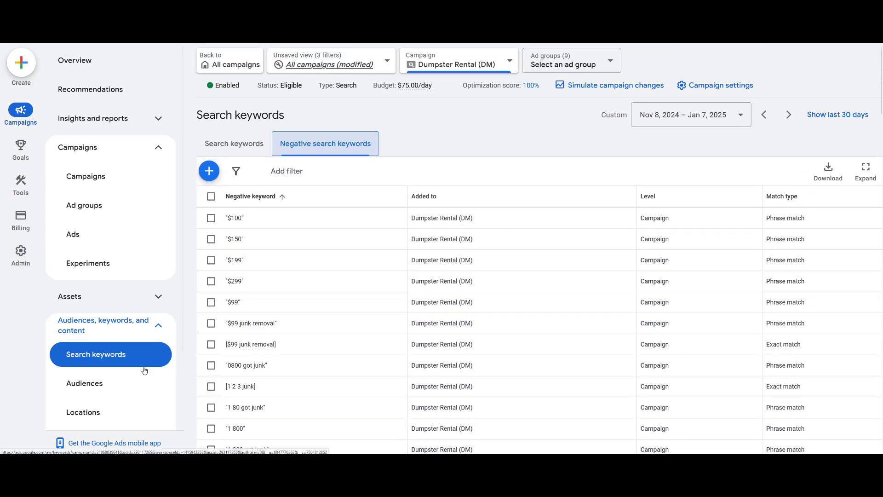
Return to the campaign's regular search keywords and look through the enabled phrase-match keywords
left_click(235, 144)
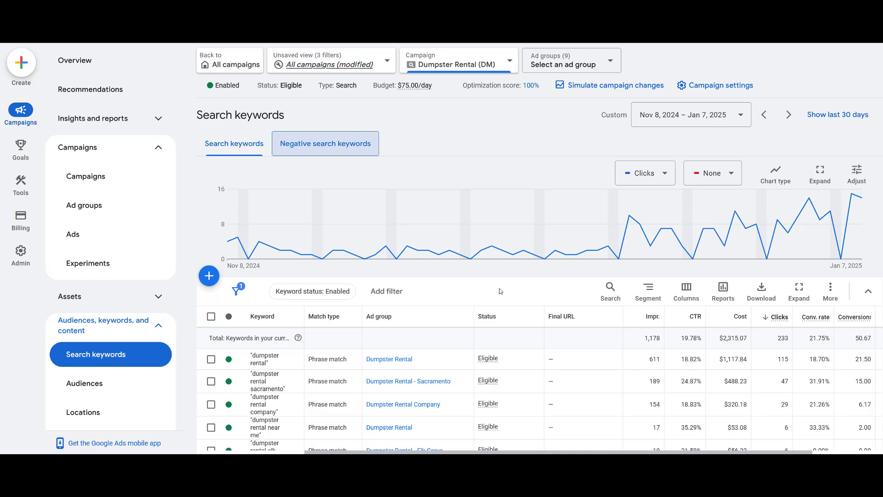
scroll(504, 297, "down", 2)
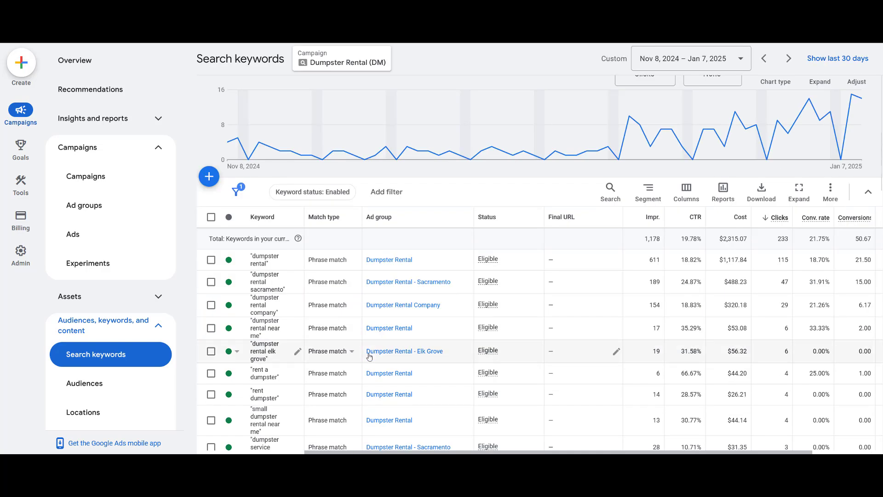
scroll(420, 405, "up", 2)
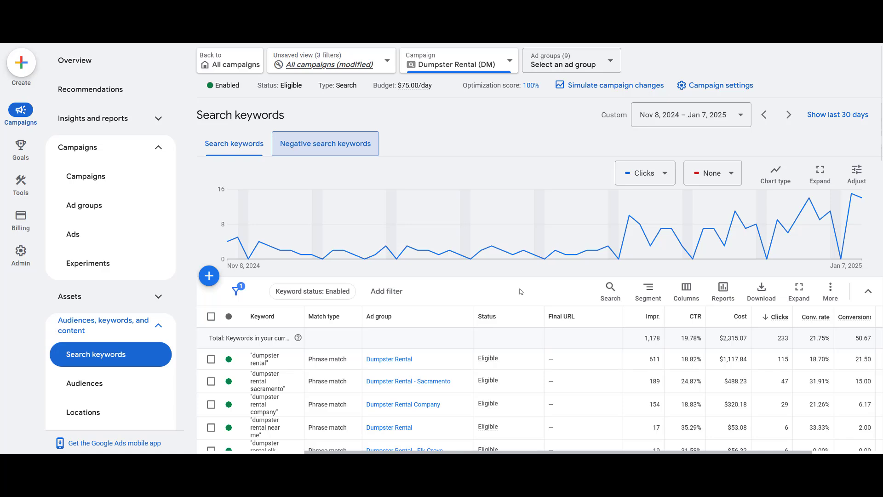
Open the device breakdown of when and where ads showed and check the conversion rate for computers
left_click(158, 120)
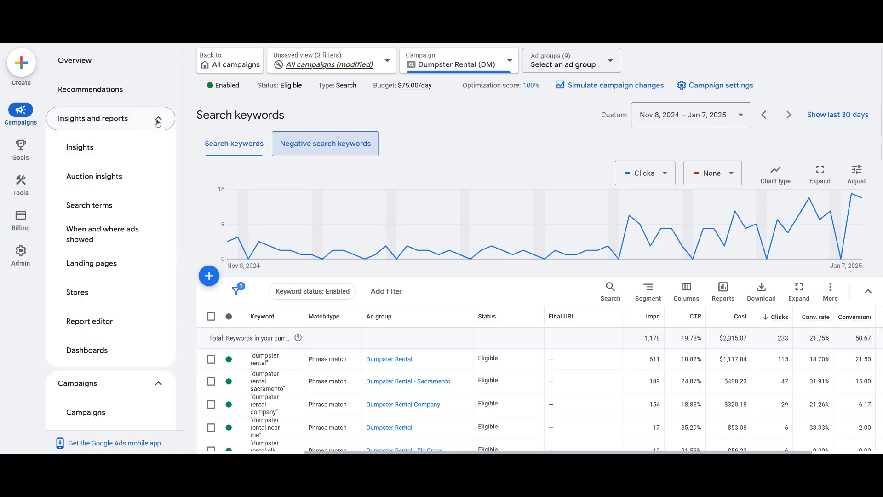
left_click(148, 235)
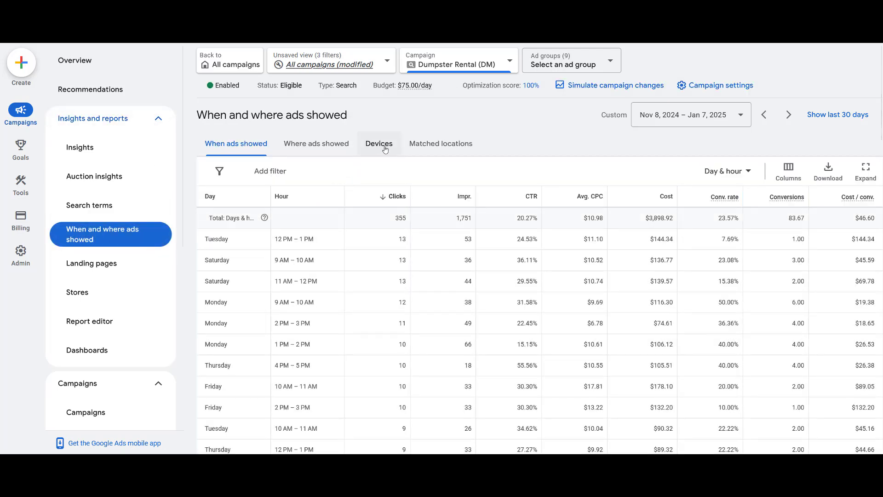
left_click(379, 143)
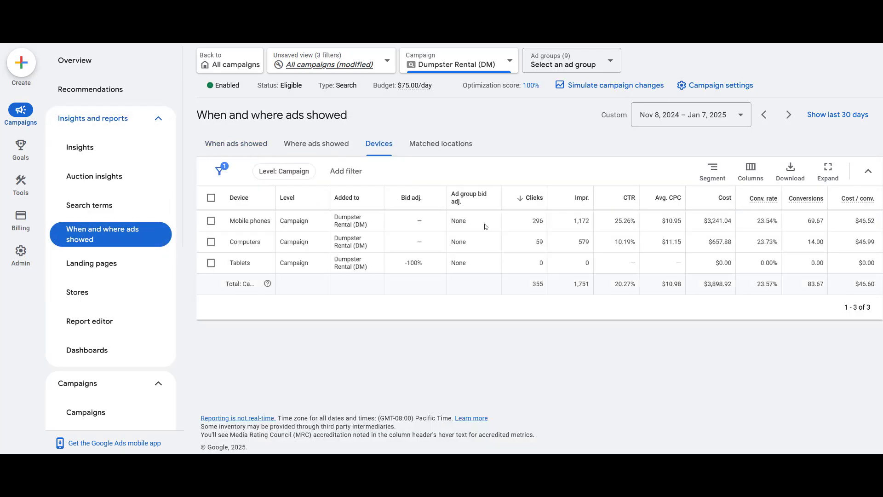
scroll(564, 350, "down", 1)
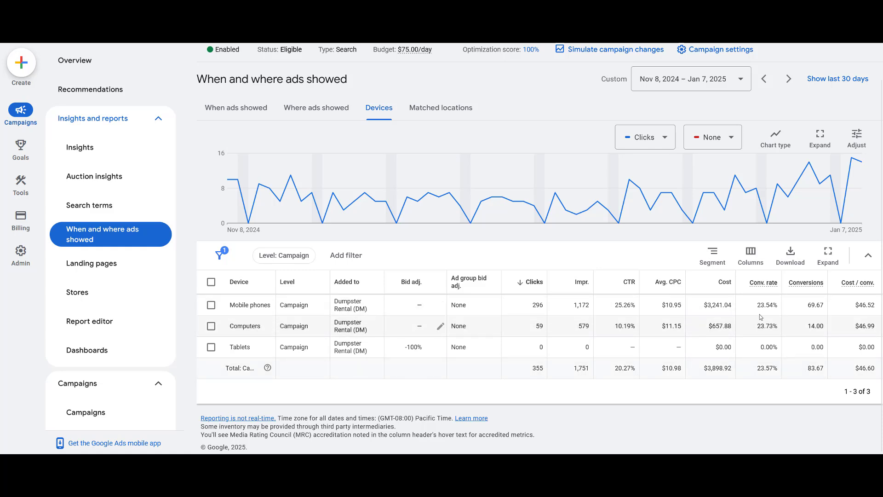
left_click_drag(758, 327, 789, 328)
left_click(777, 324)
Set the report's date range to Dec 29, 2024 – Jan 7, 2025 and check the computers' conversion rate
left_click(740, 88)
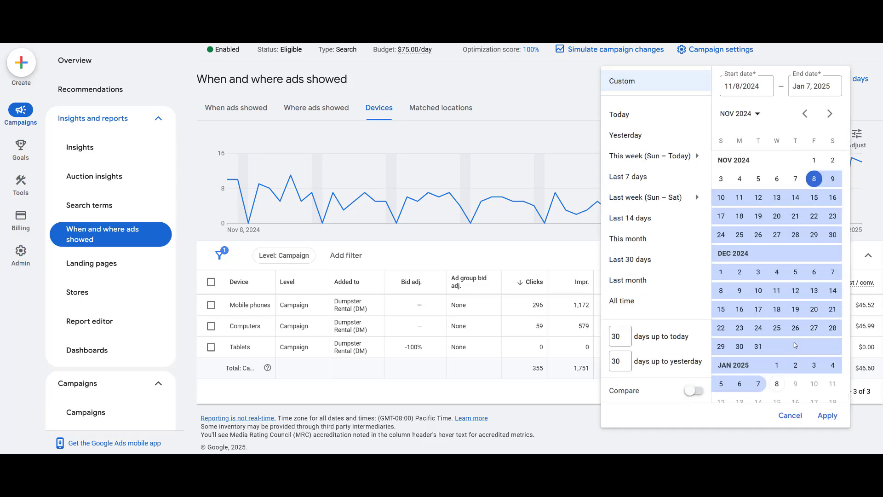
left_click(721, 346)
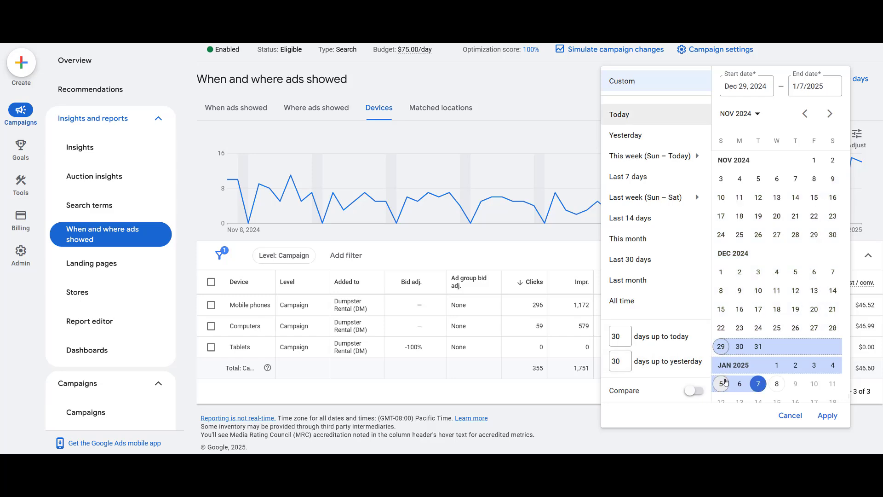
left_click(827, 418)
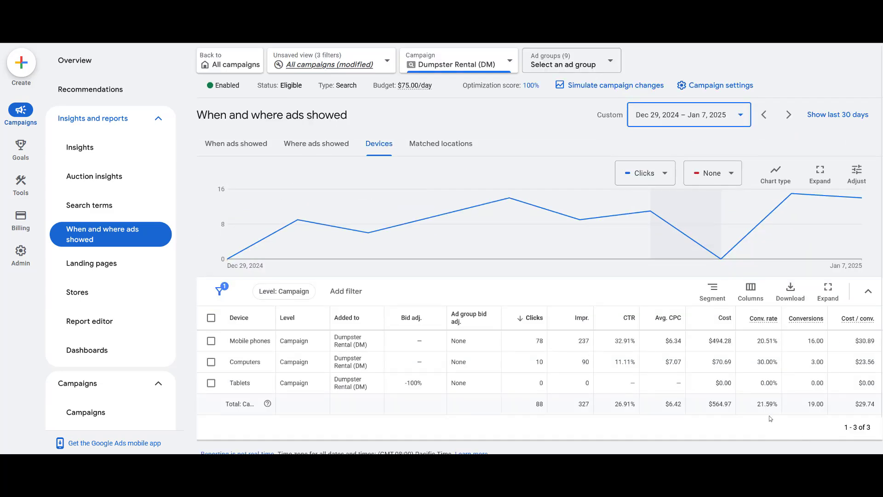
left_click_drag(755, 362, 779, 362)
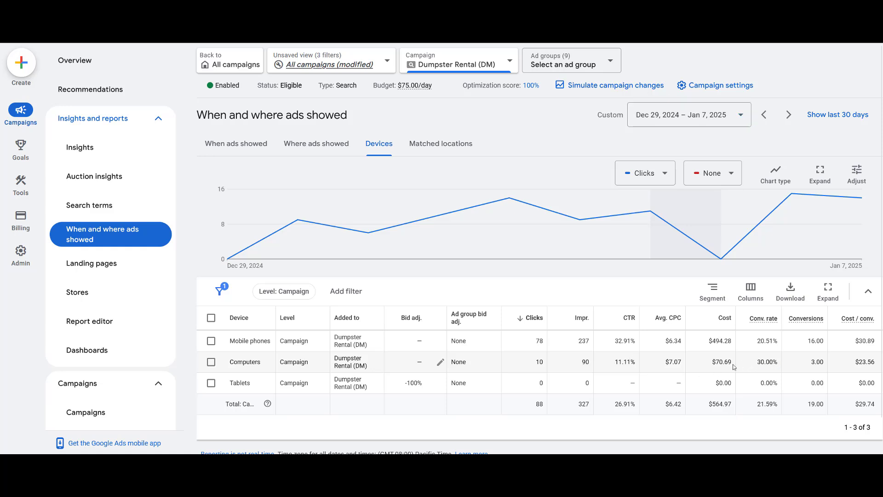
left_click(760, 145)
Set the date range to Nov 8, 2024 – Jan 7, 2025 and check the average CPC for mobile phones
left_click(739, 115)
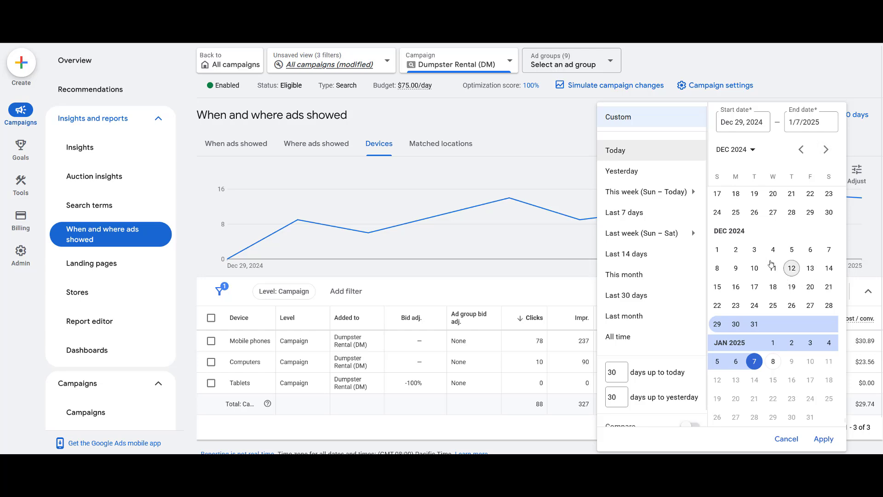
scroll(810, 239, "up", 3)
left_click(810, 203)
scroll(810, 198, "down", 3)
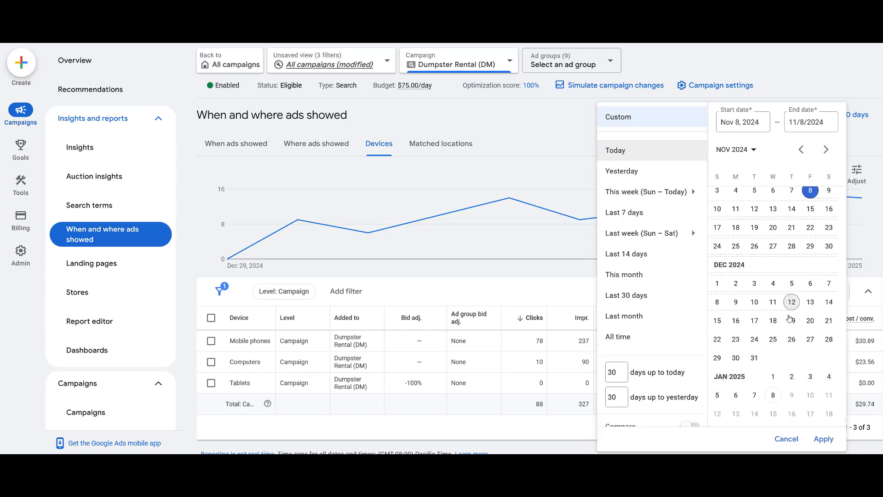
left_click(755, 362)
left_click(822, 439)
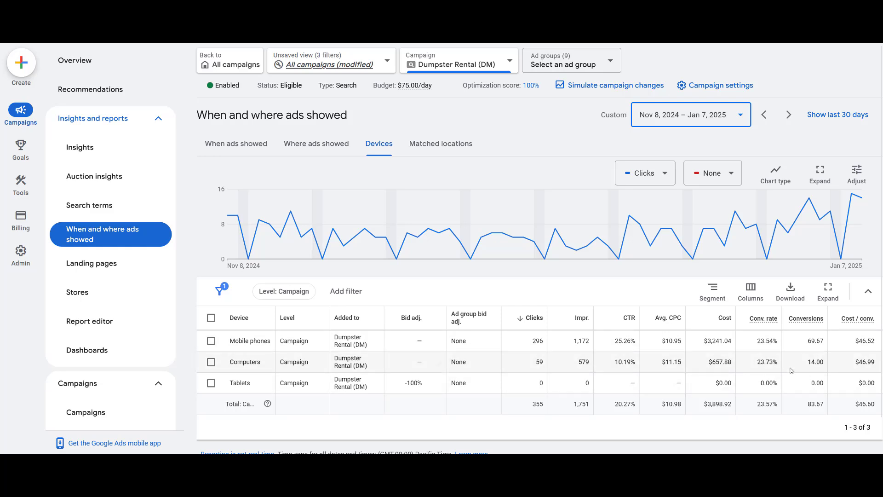
left_click_drag(662, 344, 686, 344)
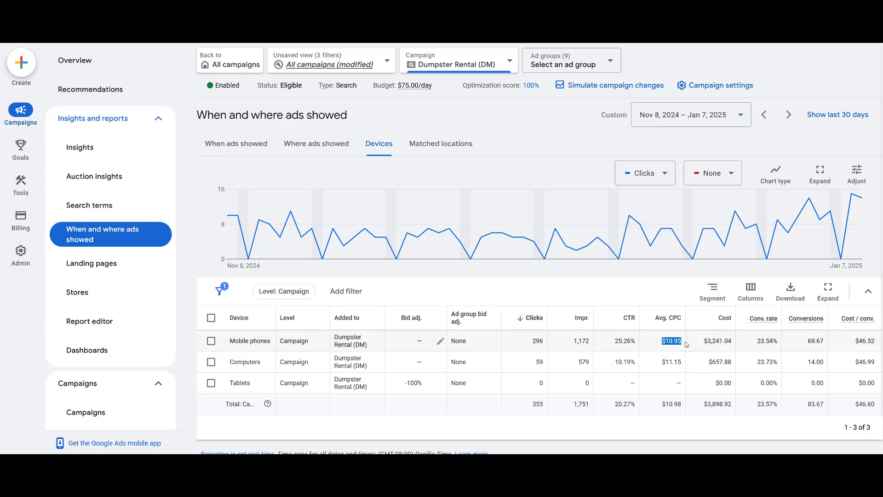
left_click(660, 346)
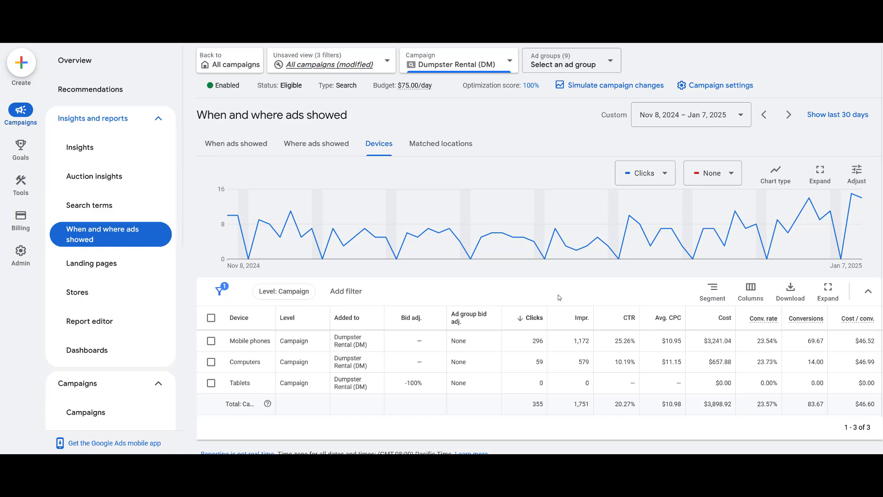
Go to the Campaigns view and clear the single-campaign selection to list both the search and remarketing campaigns
left_click(131, 411)
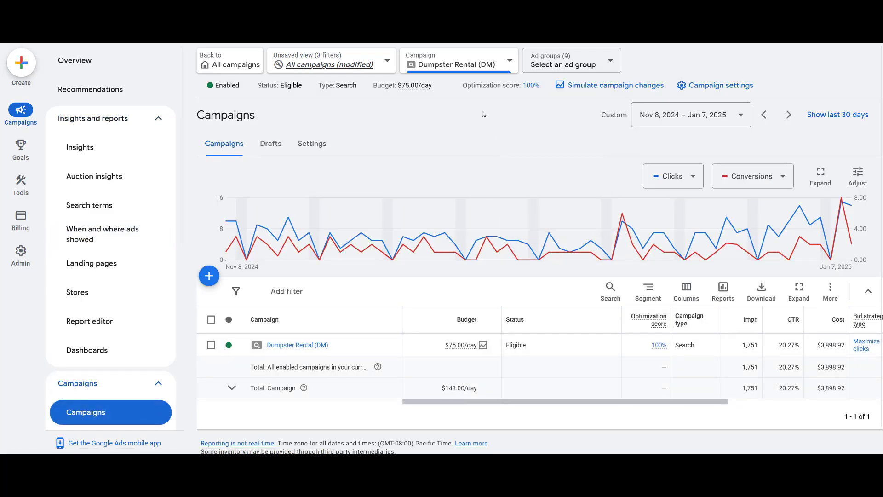
left_click(508, 65)
left_click(511, 156)
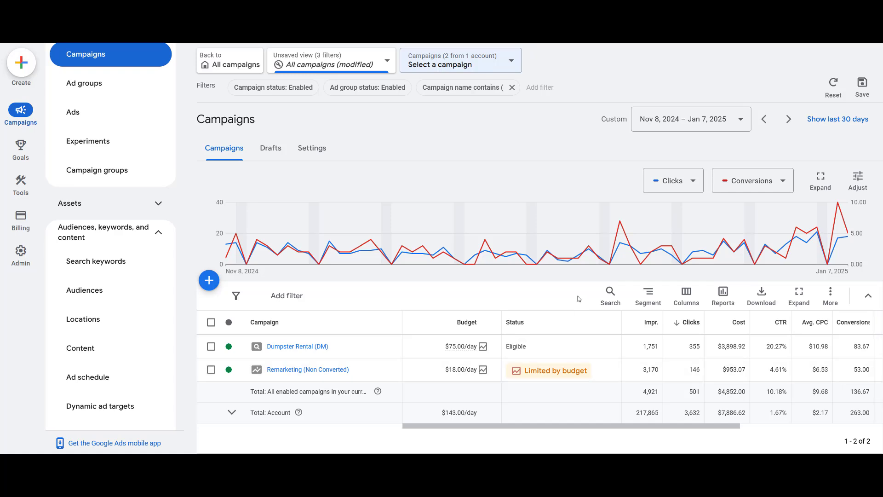
Check the conversions and cost per conversion of the Remarketing (Non Converted) campaign in the campaigns table
left_click_drag(614, 426, 718, 431)
triple_click(714, 371)
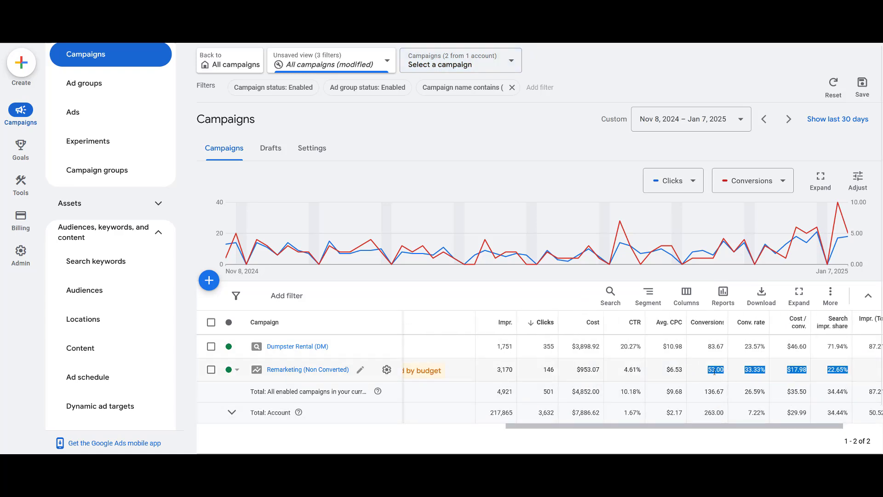
left_click(715, 372)
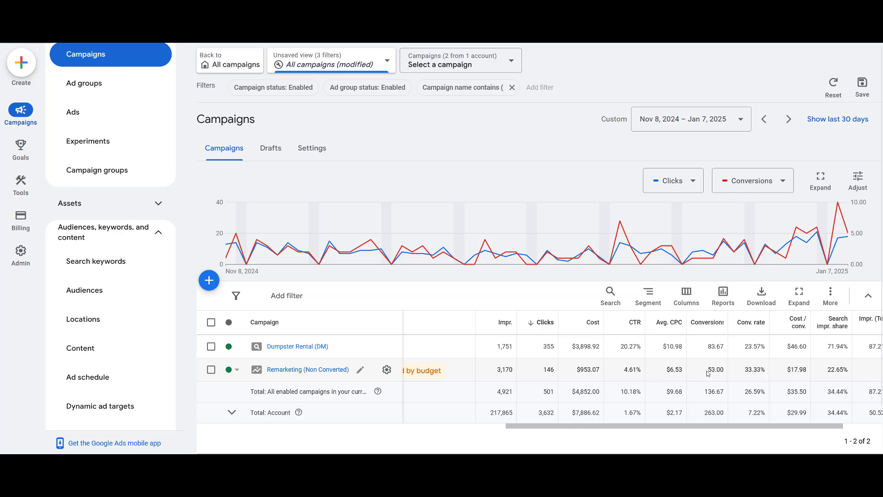
triple_click(708, 372)
left_click(709, 373)
double_click(797, 369)
left_click(798, 370)
left_click_drag(704, 371, 723, 370)
scroll(598, 331, "left", 5)
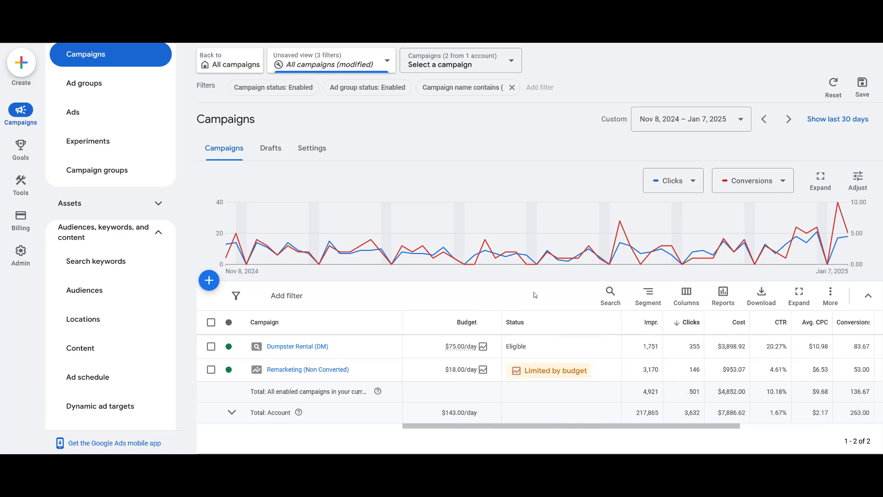